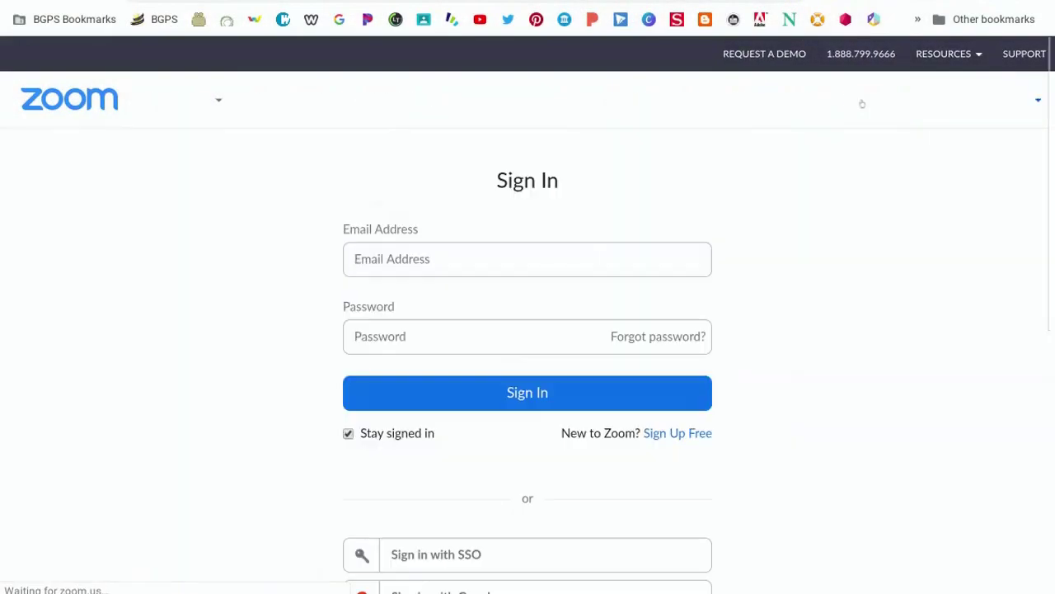
# Sign in to Zoom with Google, using the Ed Tech account.
pyautogui.scroll(-2, 570, 506)
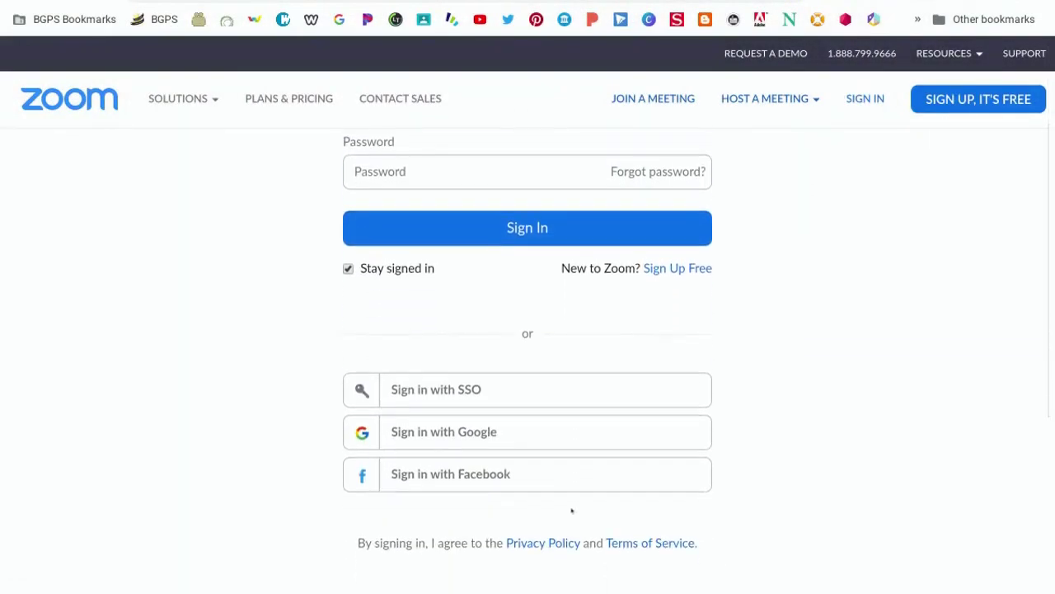
pyautogui.click(474, 437)
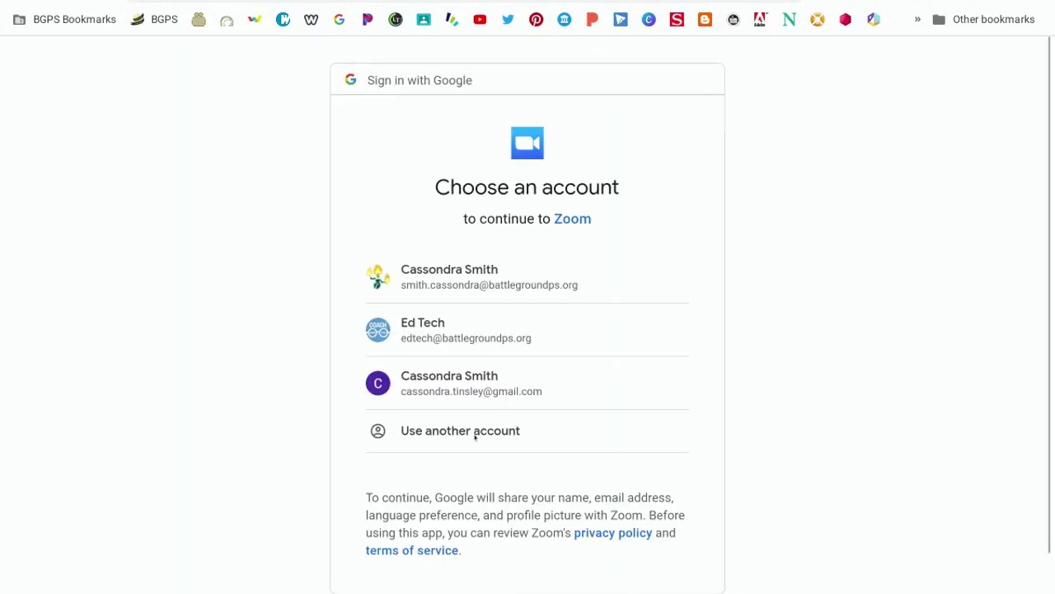
pyautogui.click(468, 337)
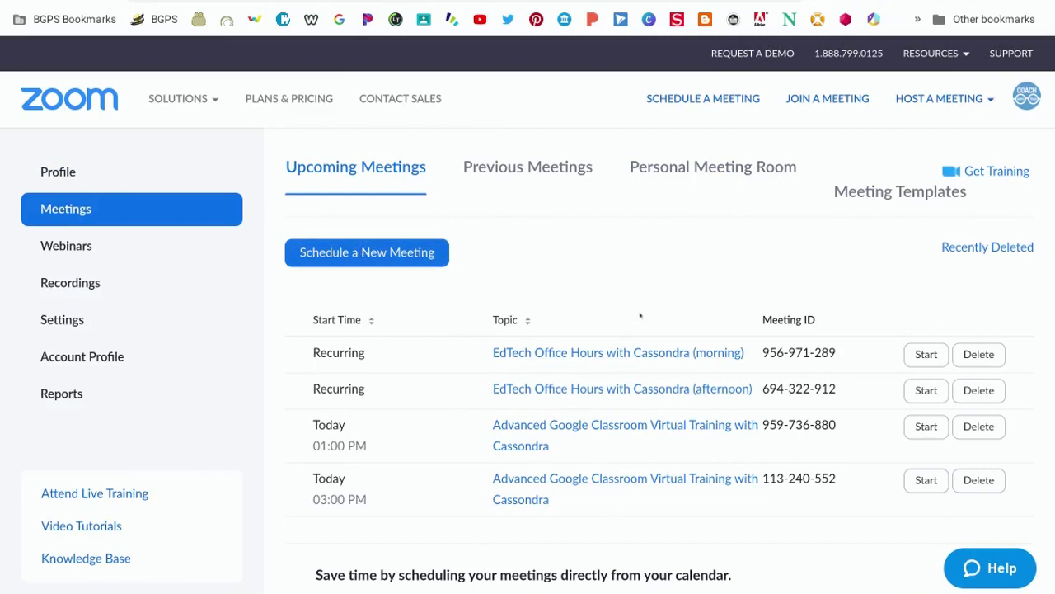
# Begin scheduling a new meeting and set its topic to "Virtual Class".
pyautogui.click(391, 255)
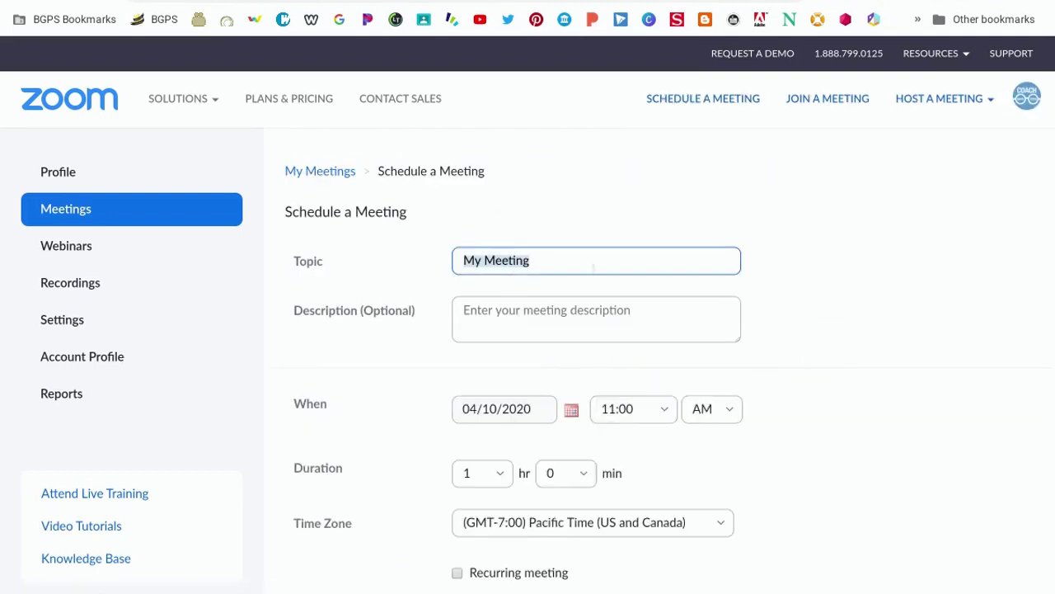
pyautogui.write('Vi')
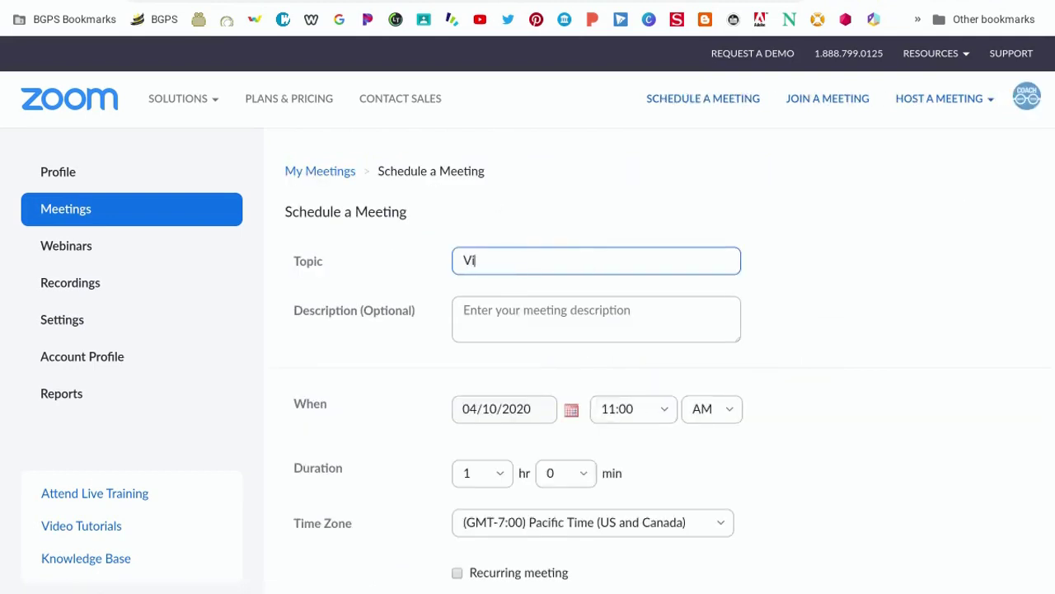
pyautogui.write('rtual Class')
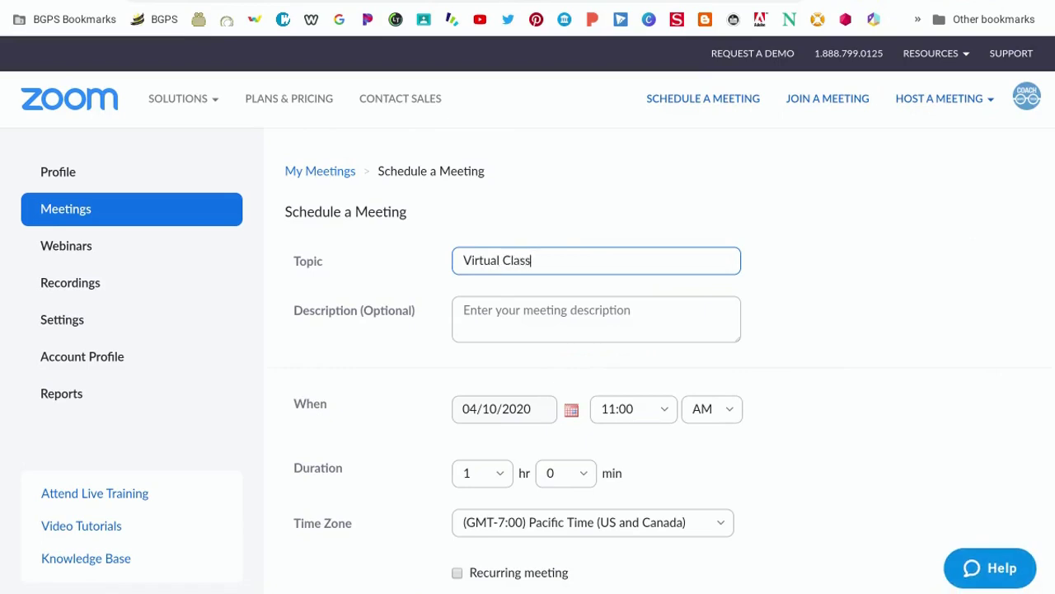
# Set the meeting's date to 04/15/2020 and its start time to 1:00 PM.
pyautogui.scroll(-1, 852, 276)
pyautogui.scroll(-2, 852, 275)
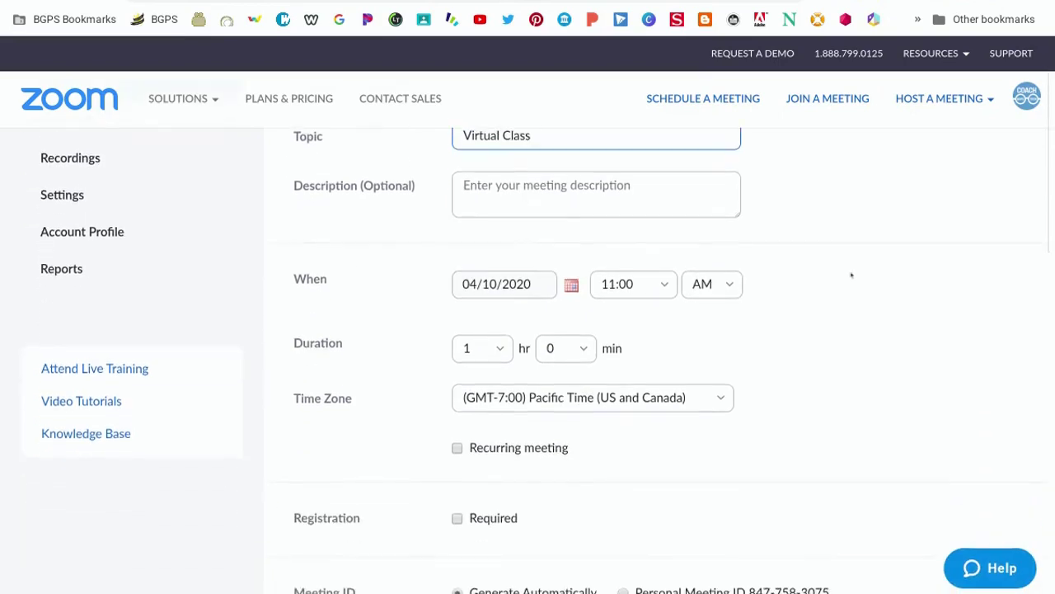
pyautogui.click(509, 277)
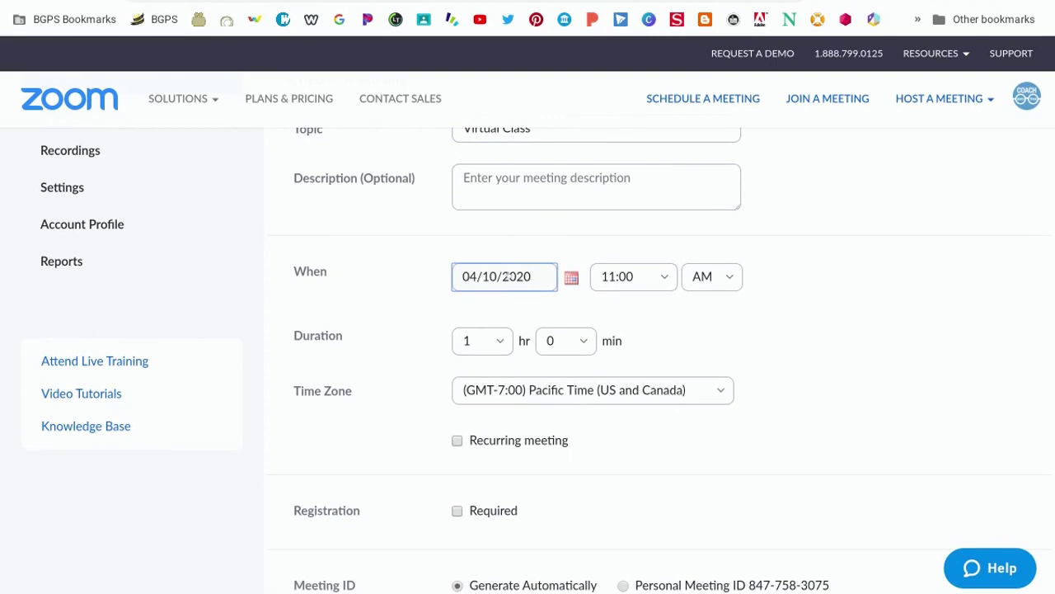
pyautogui.click(571, 277)
pyautogui.click(540, 385)
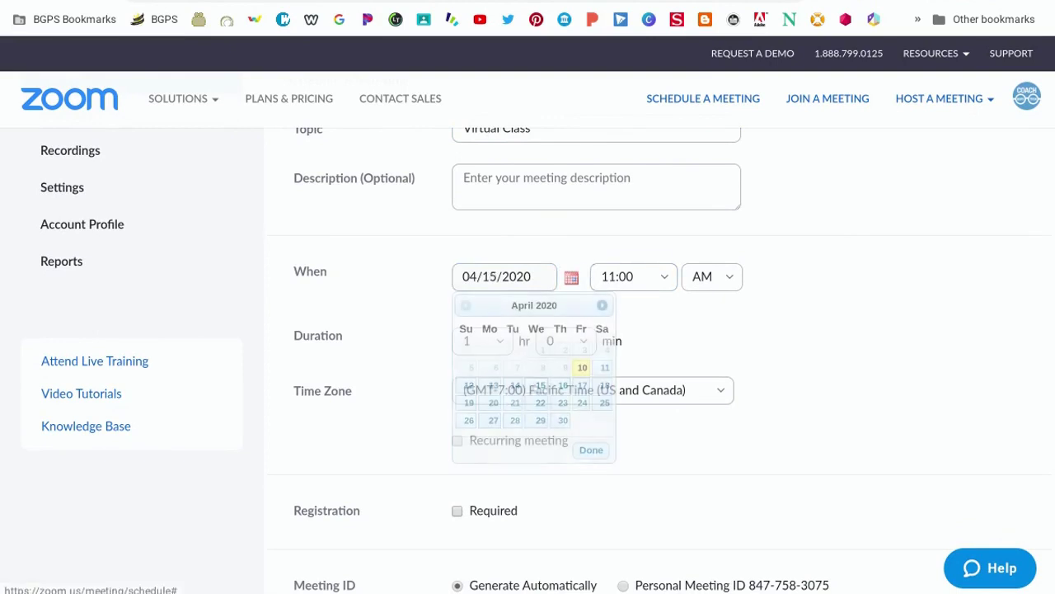
pyautogui.click(659, 283)
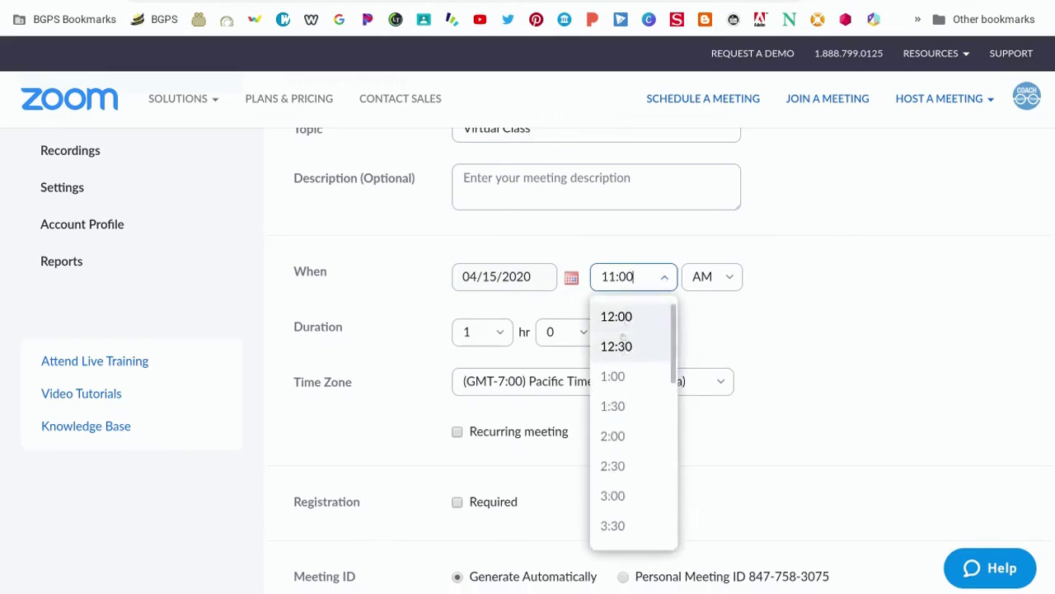
pyautogui.click(620, 377)
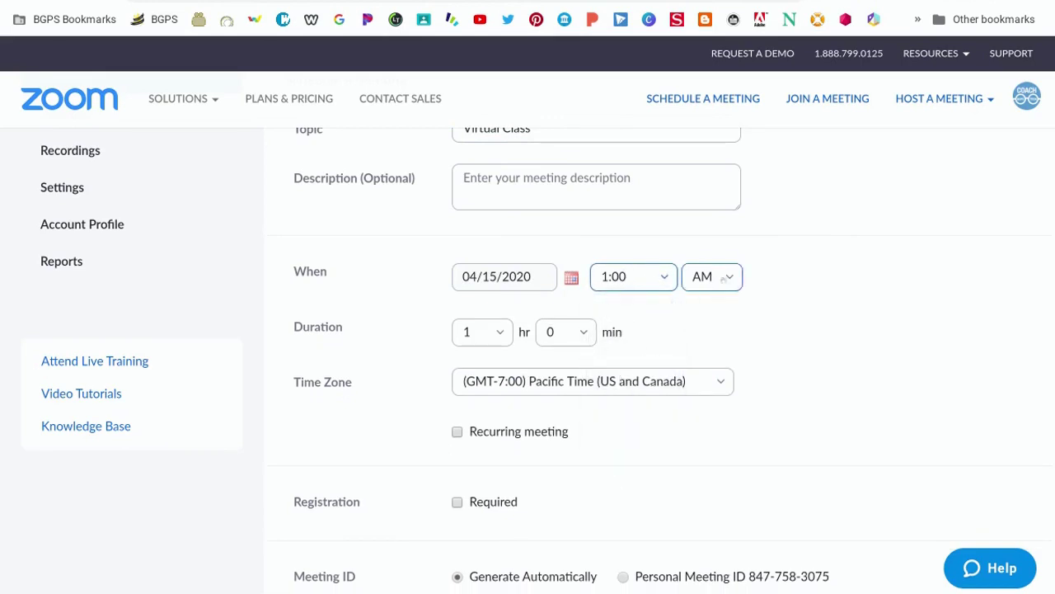
pyautogui.click(725, 281)
pyautogui.click(702, 345)
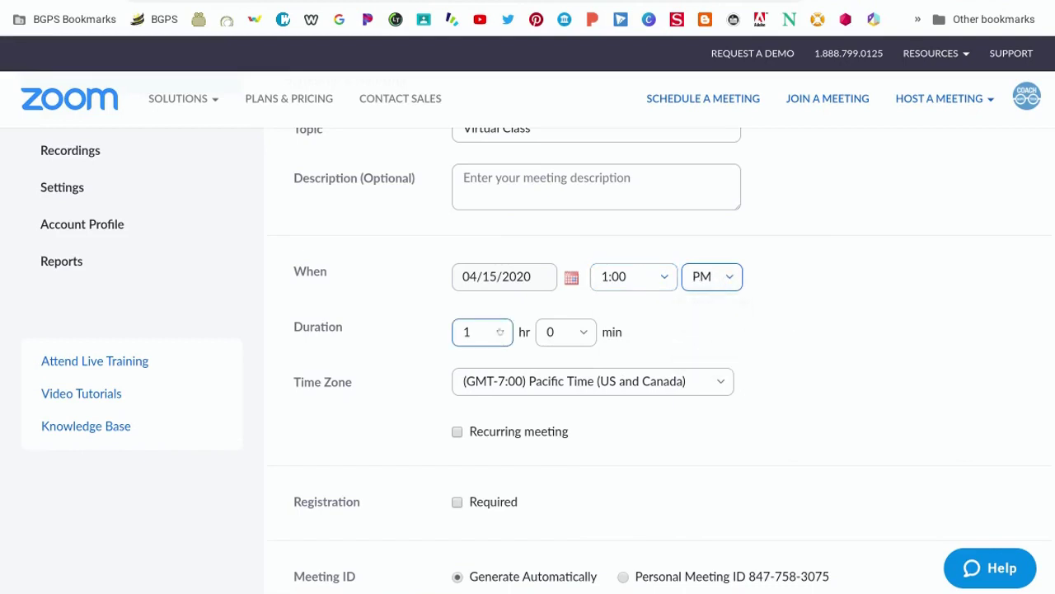
# Set the meeting duration to 0 hr 30 min.
pyautogui.click(495, 331)
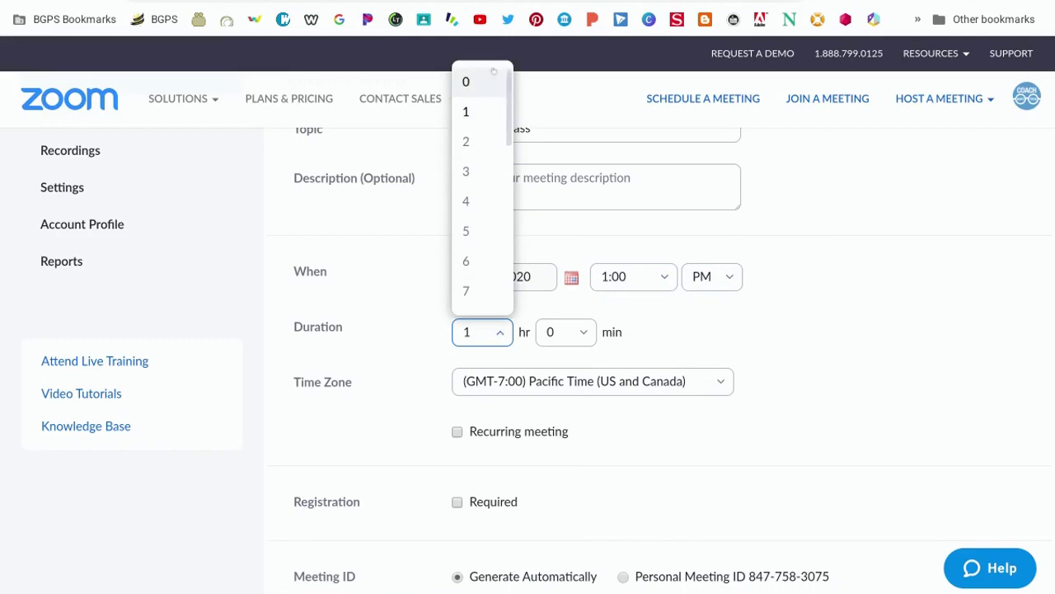
pyautogui.click(487, 81)
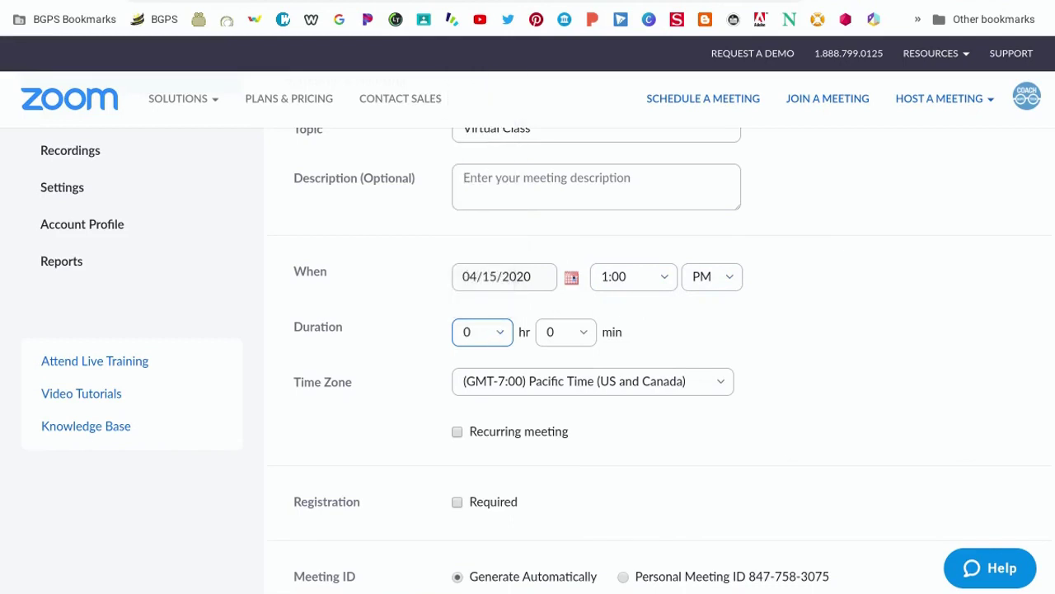
pyautogui.click(582, 334)
pyautogui.click(554, 432)
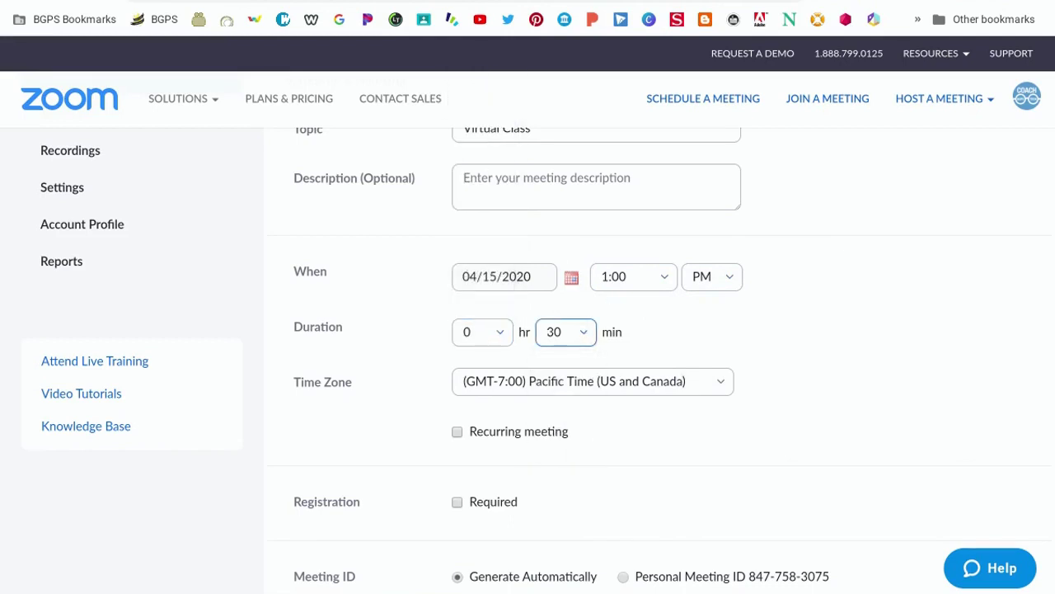
# Turn video on for both the host and the participants.
pyautogui.scroll(-3, 798, 344)
pyautogui.scroll(-3, 798, 344)
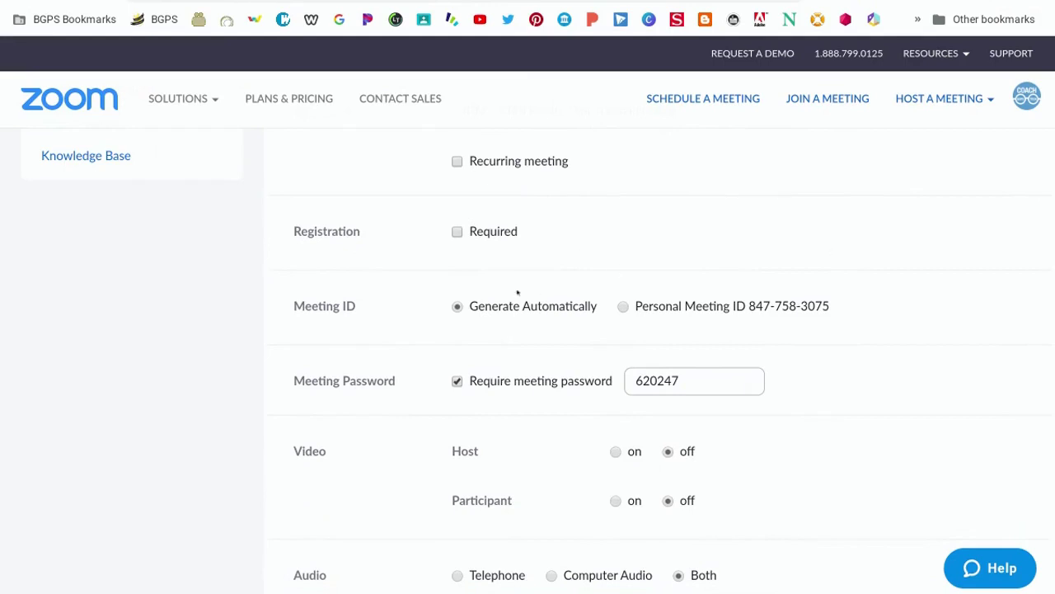
pyautogui.scroll(-3, 478, 394)
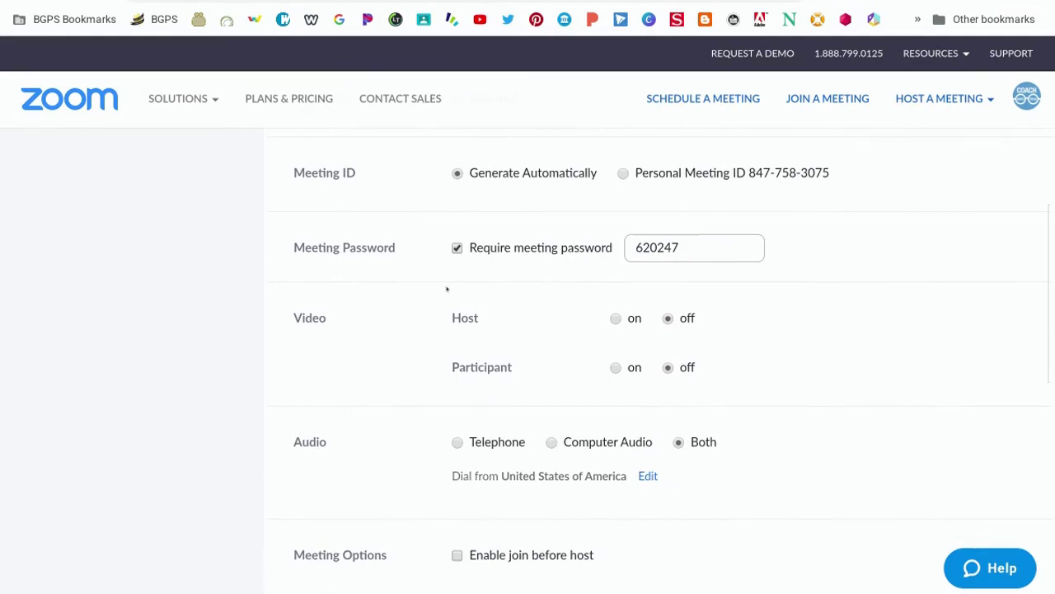
pyautogui.scroll(-2, 446, 288)
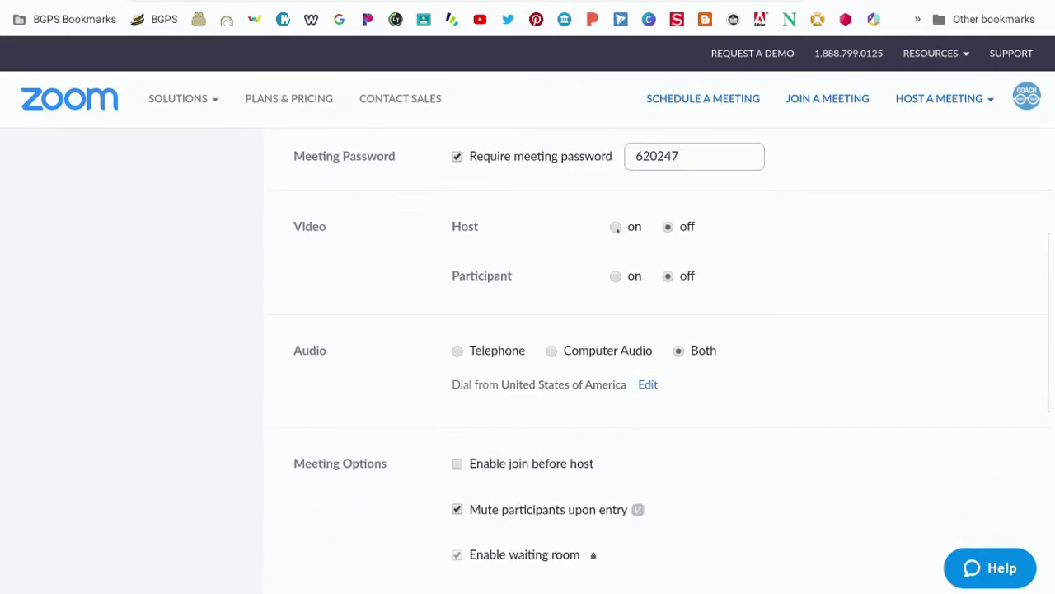
pyautogui.click(616, 228)
pyautogui.click(615, 277)
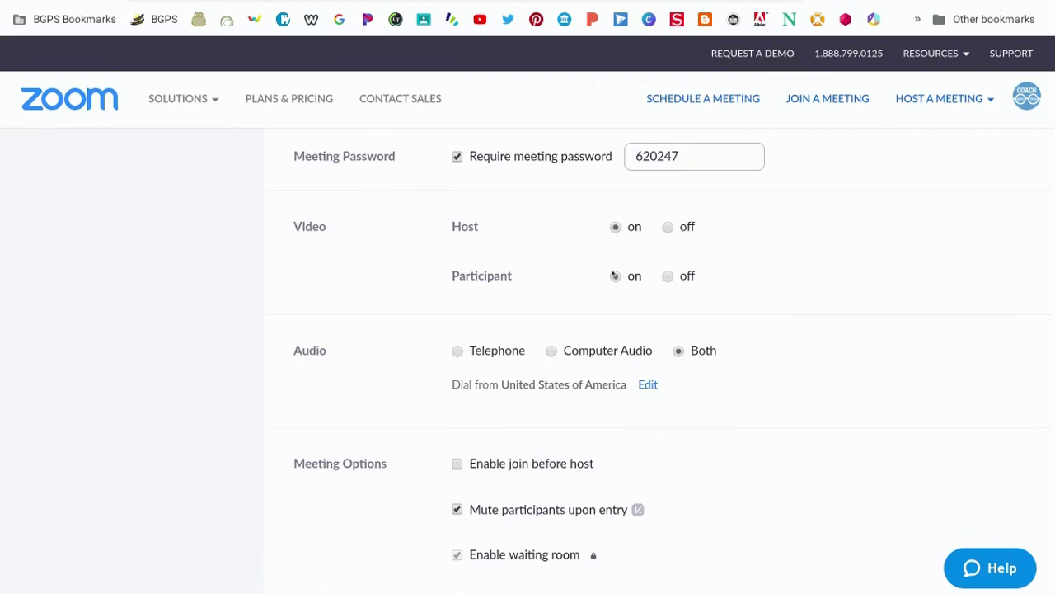
# Disable "Mute participants upon entry" in the meeting options and save the meeting.
pyautogui.scroll(-2, 564, 289)
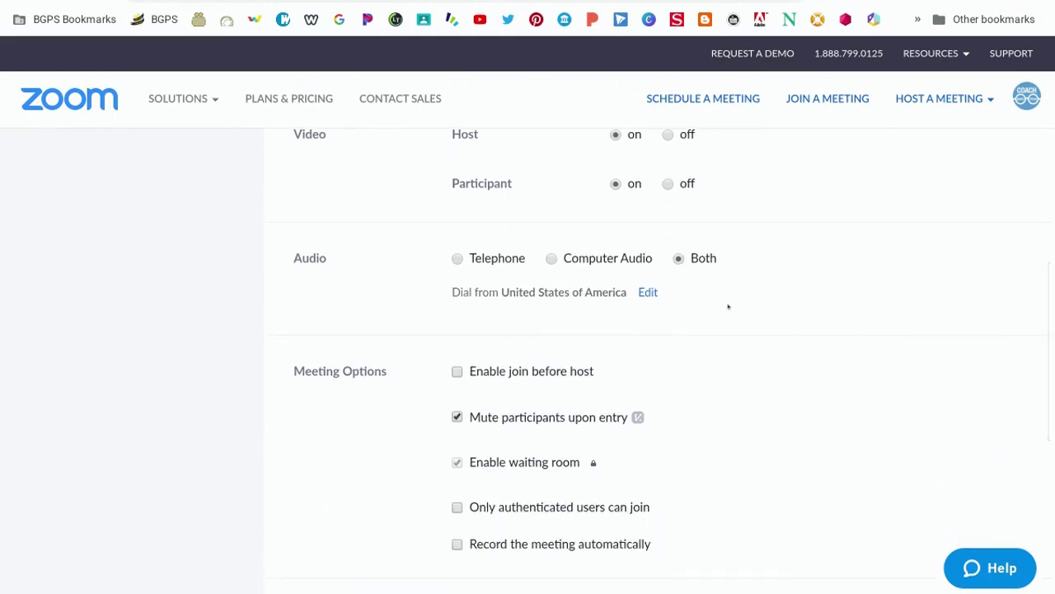
pyautogui.scroll(-3, 728, 307)
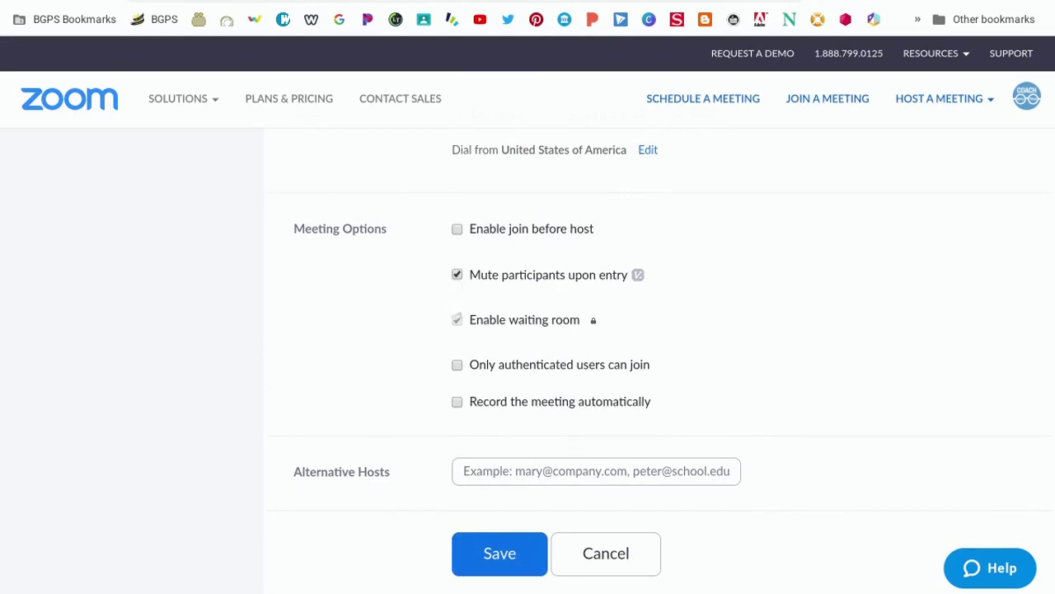
pyautogui.scroll(-1, 654, 318)
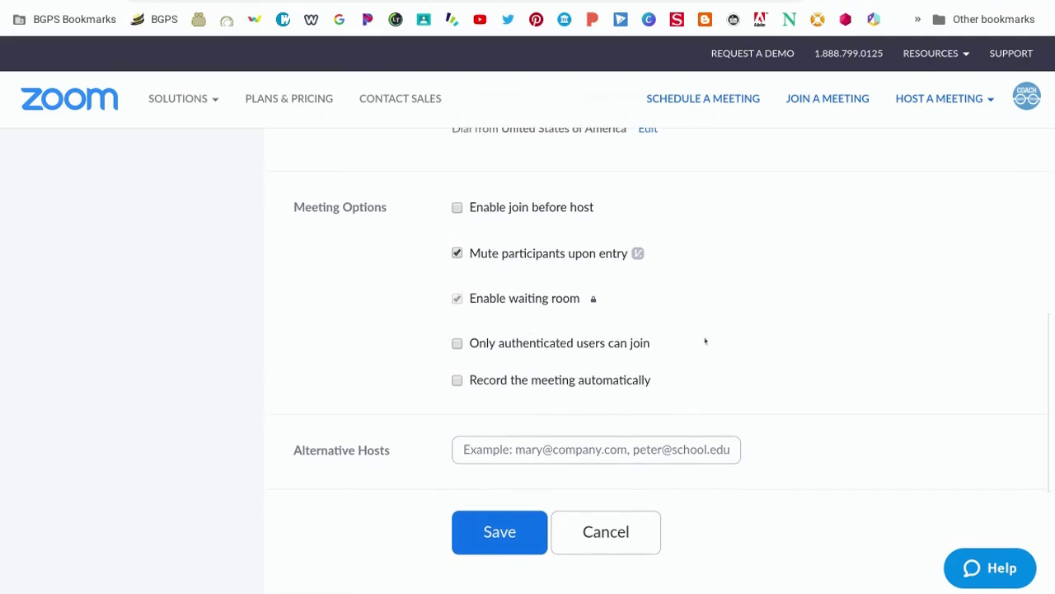
pyautogui.scroll(-2, 756, 342)
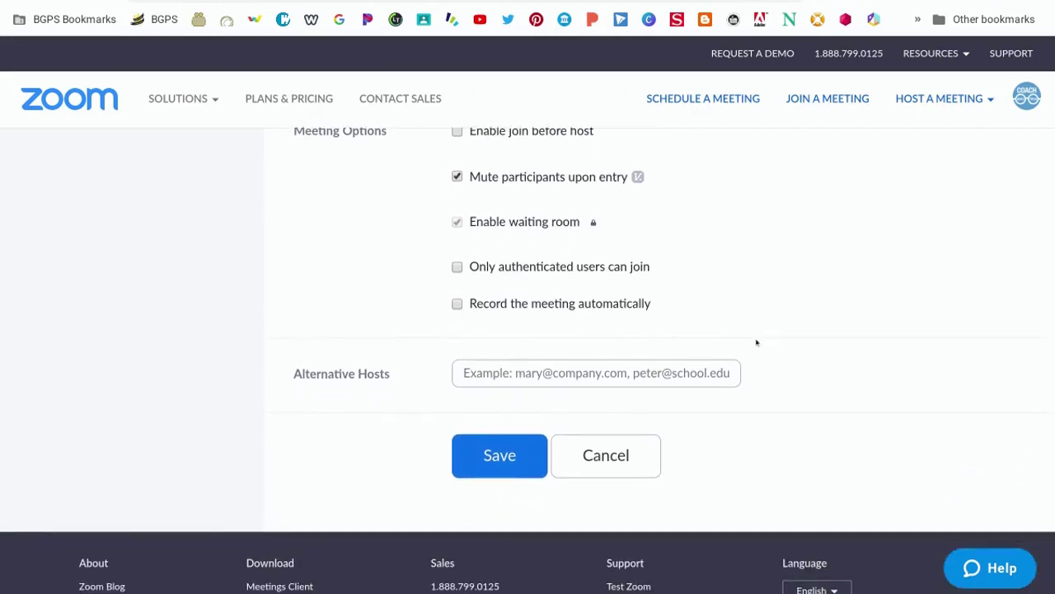
pyautogui.scroll(1, 528, 361)
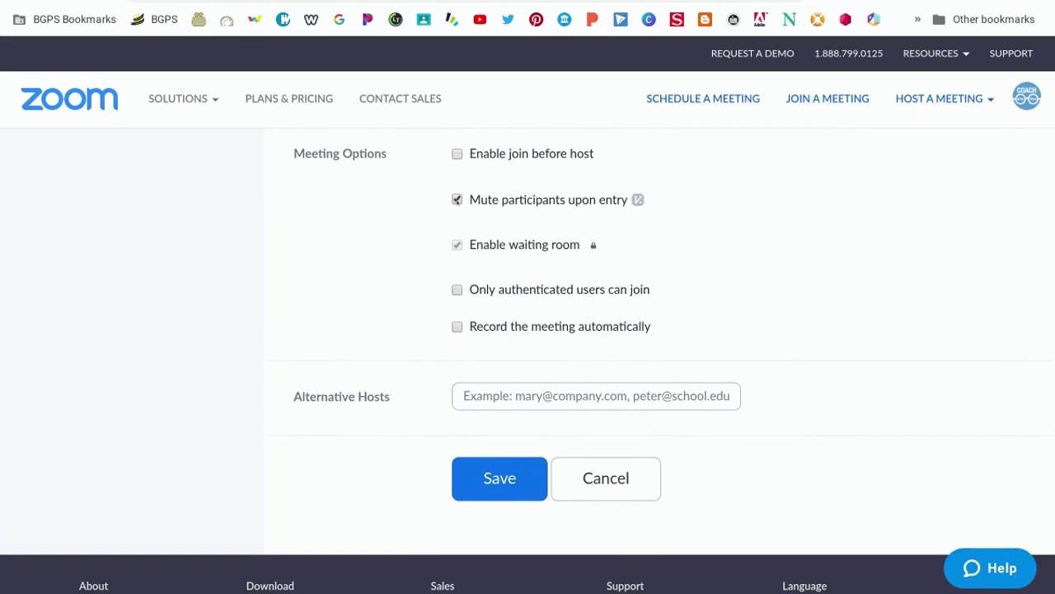
pyautogui.click(457, 199)
pyautogui.click(478, 487)
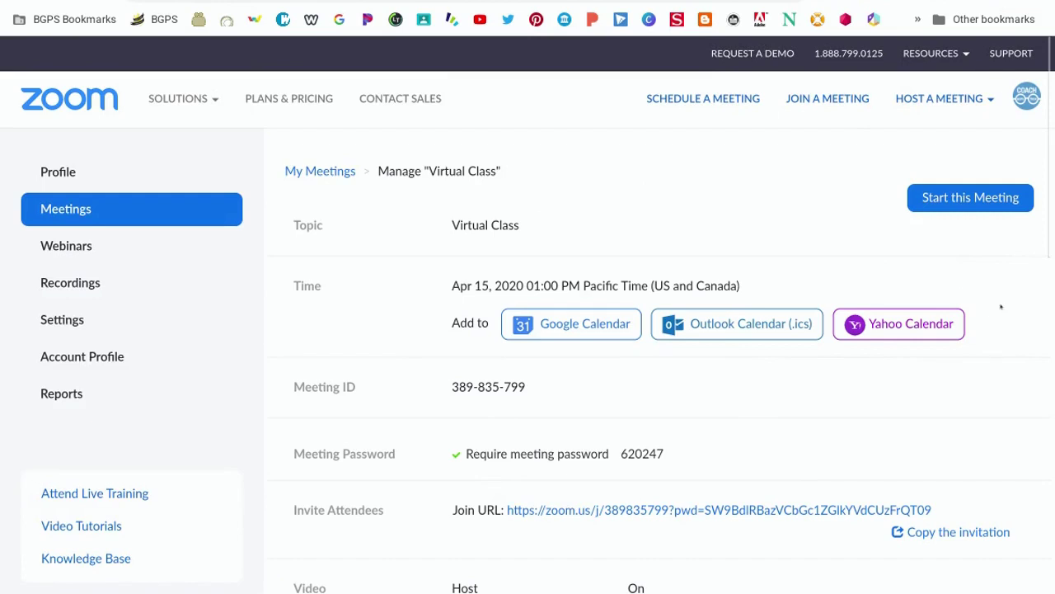
# Copy the full invitation text of the saved Virtual Class meeting and close the invitation dialog.
pyautogui.scroll(-3, 992, 370)
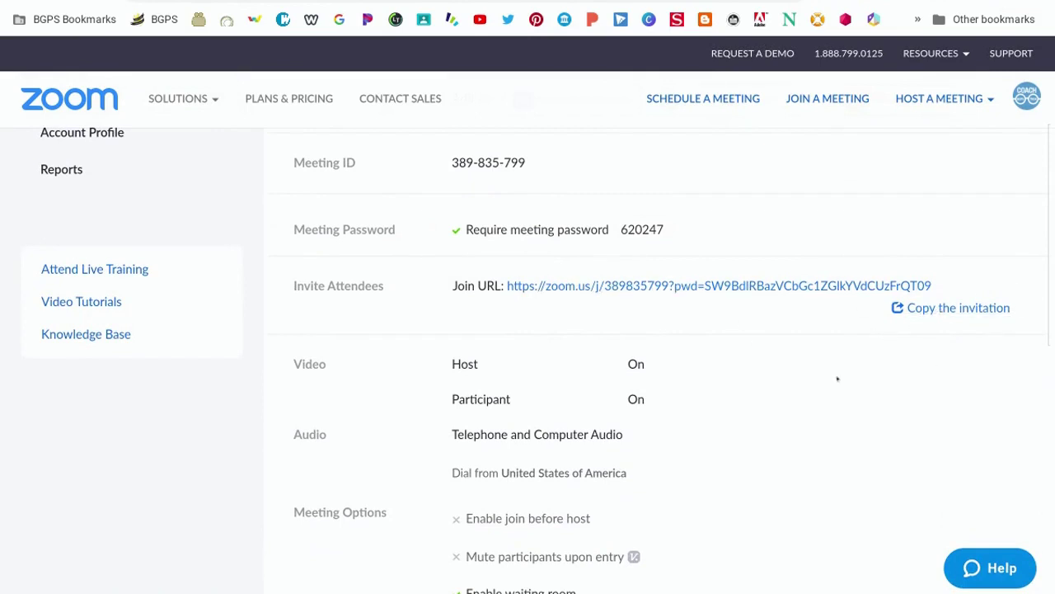
pyautogui.scroll(-3, 911, 378)
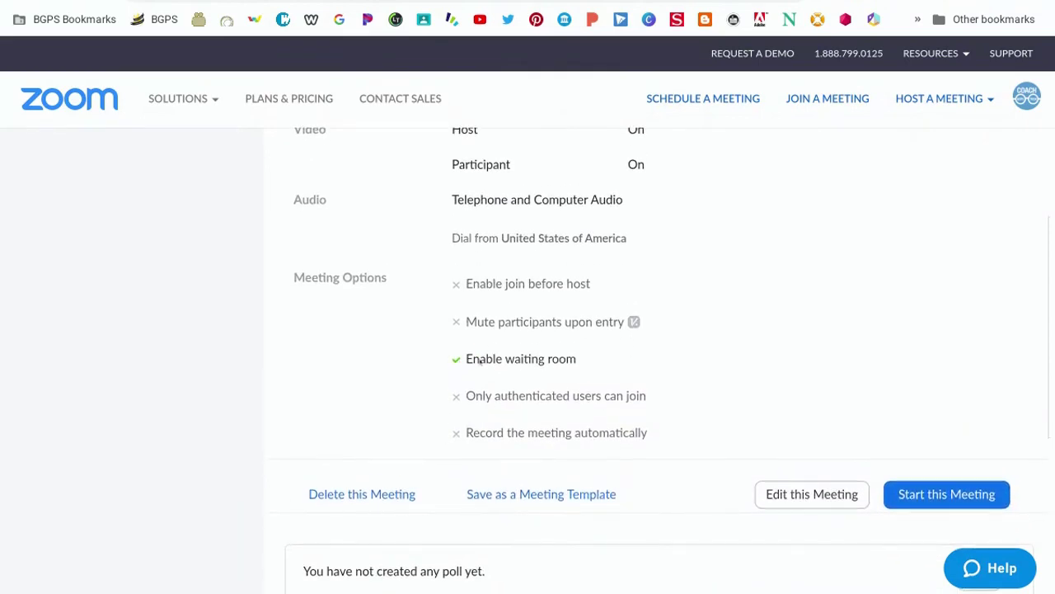
pyautogui.scroll(3, 883, 318)
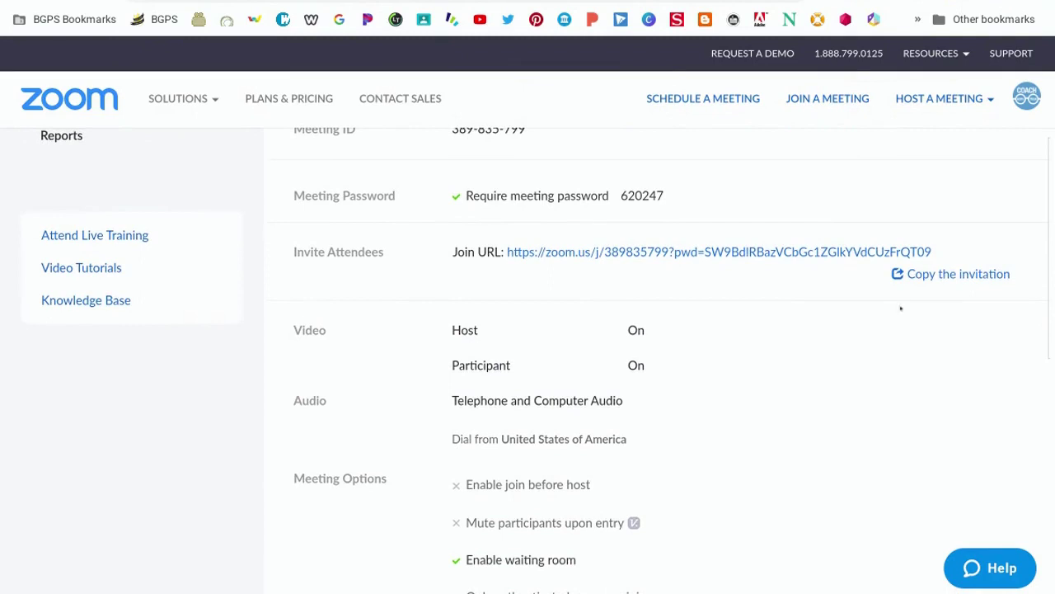
pyautogui.click(981, 275)
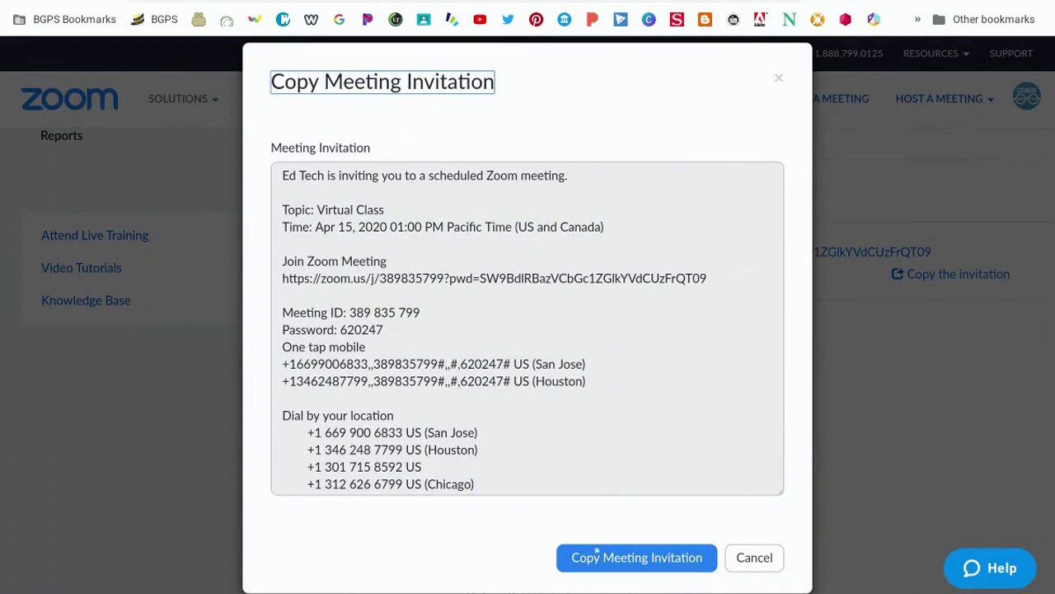
pyautogui.click(597, 555)
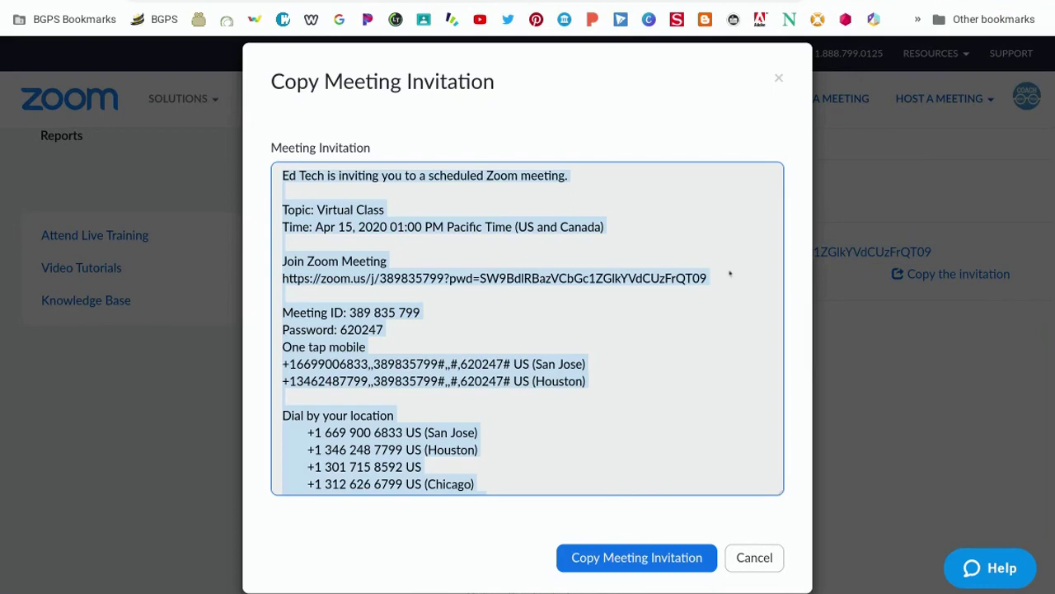
pyautogui.click(776, 77)
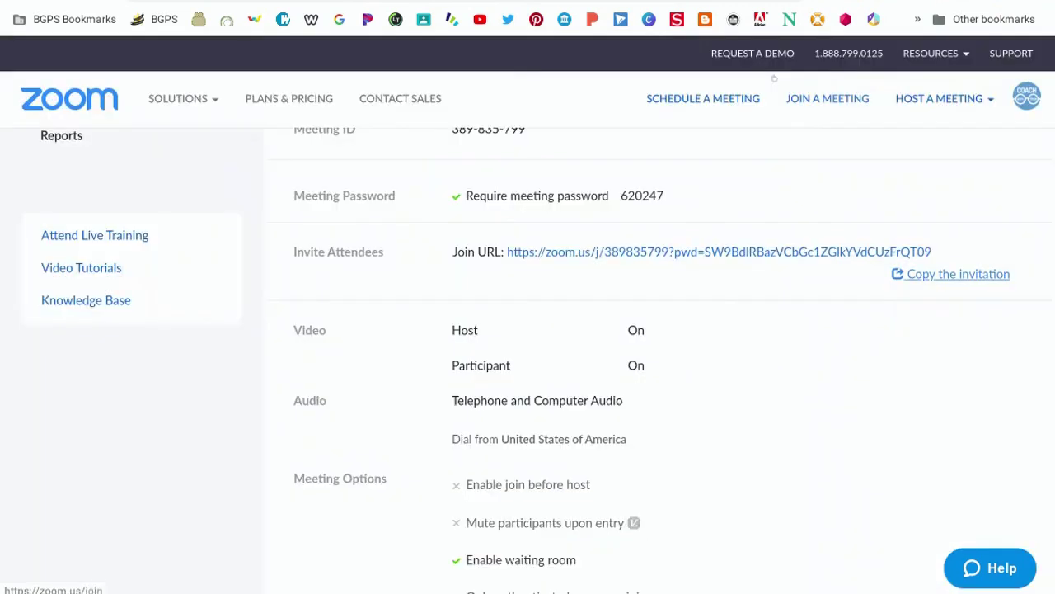
pyautogui.scroll(1, 784, 300)
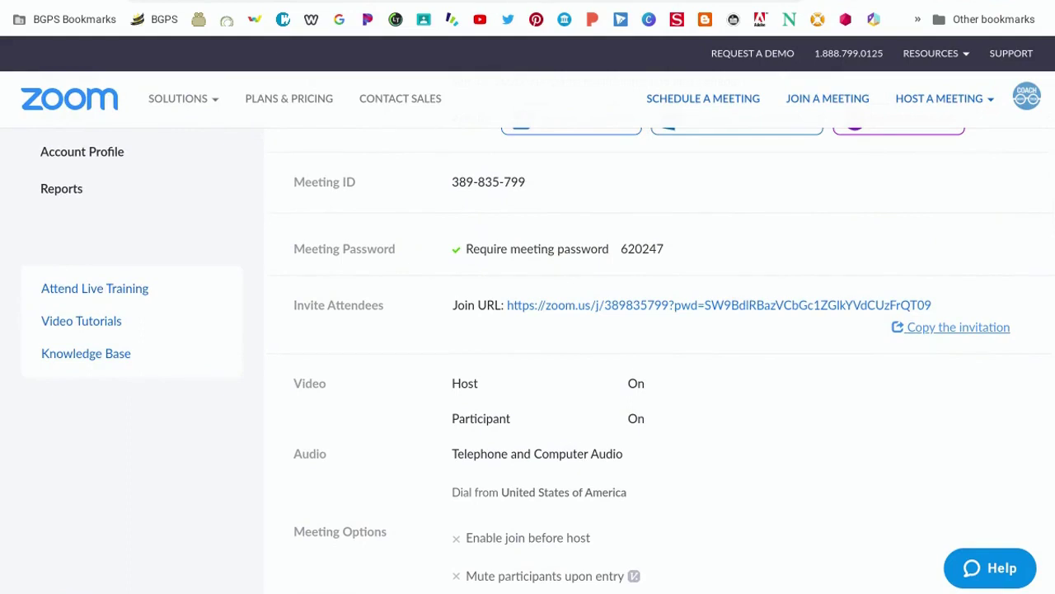
pyautogui.scroll(1, 528, 360)
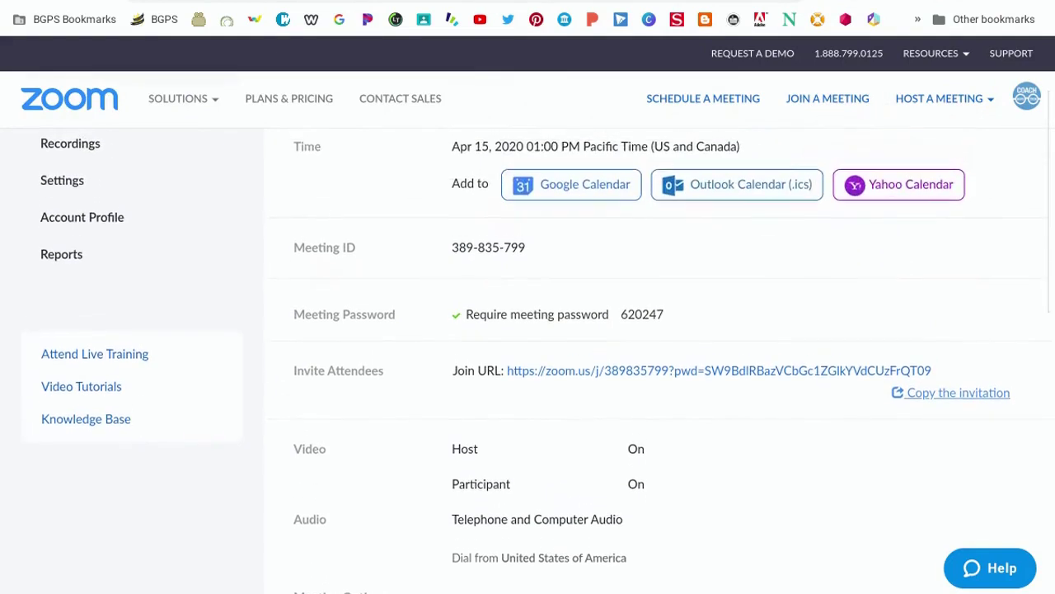
pyautogui.scroll(1, 527, 360)
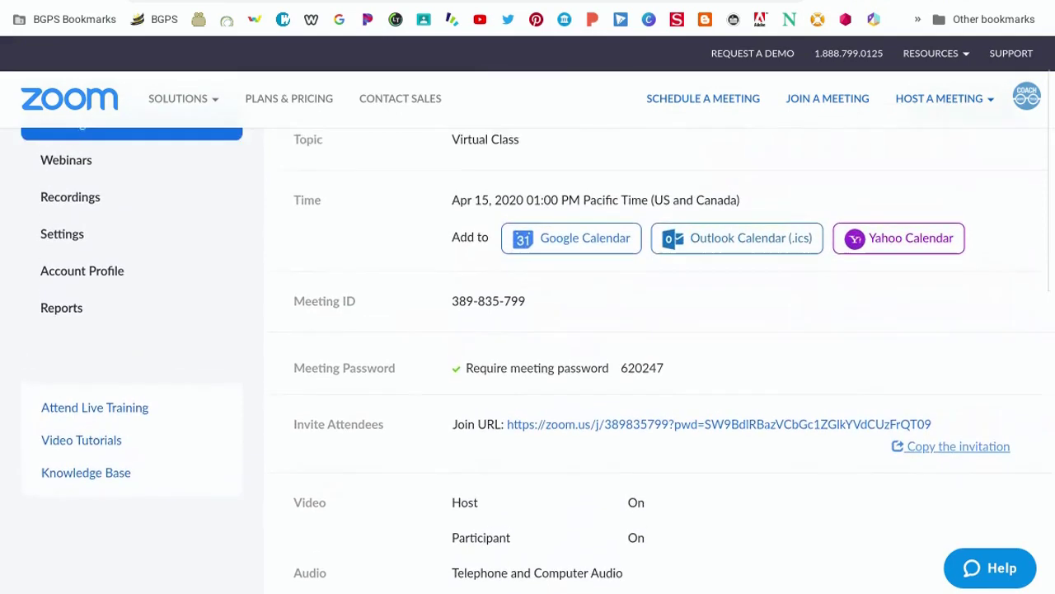
pyautogui.scroll(1, 528, 361)
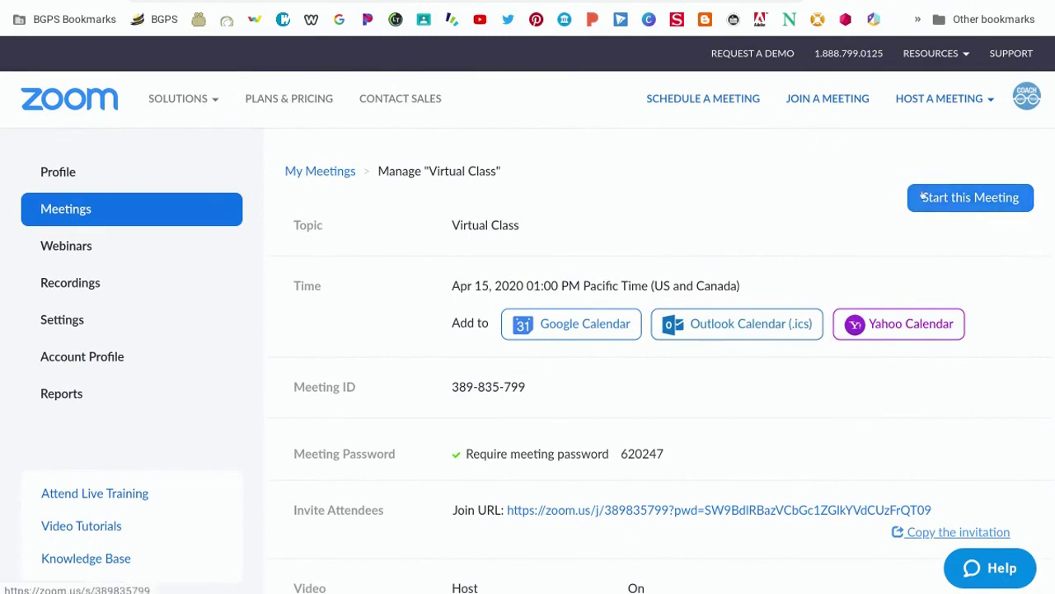
# Return to the upcoming meetings list and open the details of the Virtual Class meeting.
pyautogui.click(76, 211)
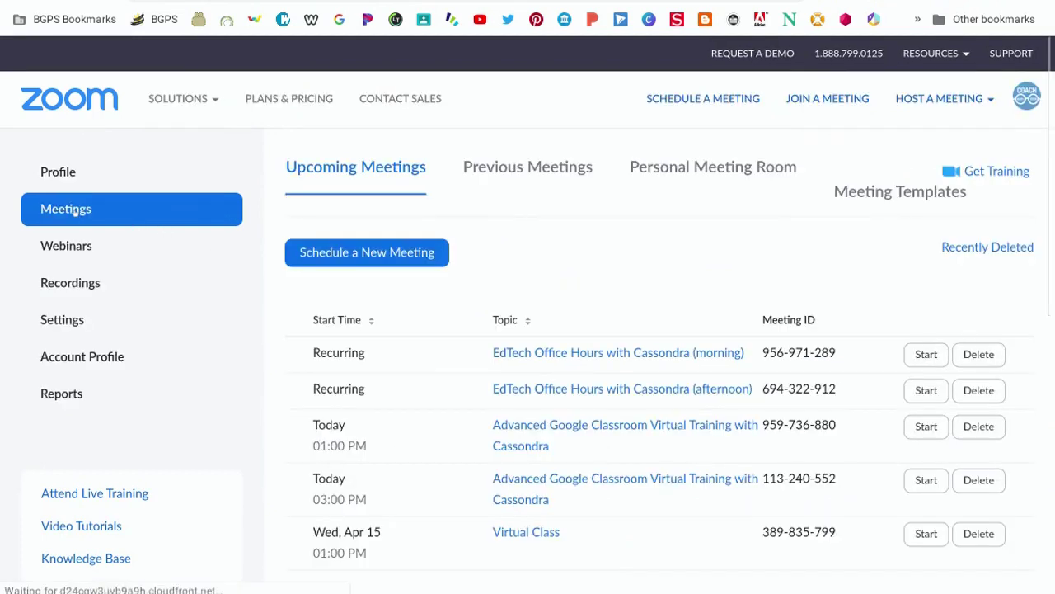
pyautogui.scroll(-2, 406, 262)
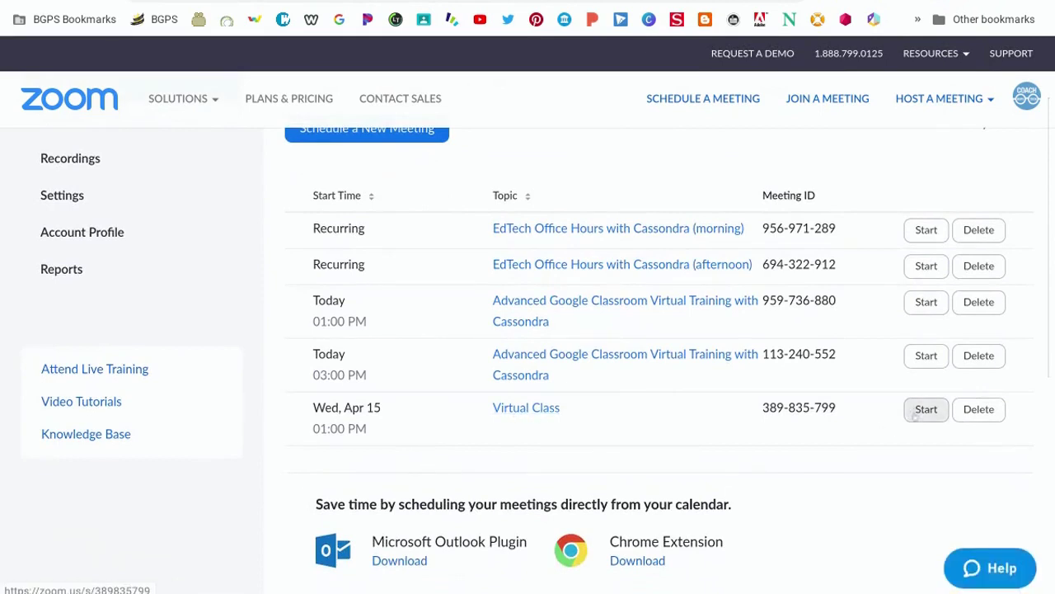
pyautogui.click(532, 409)
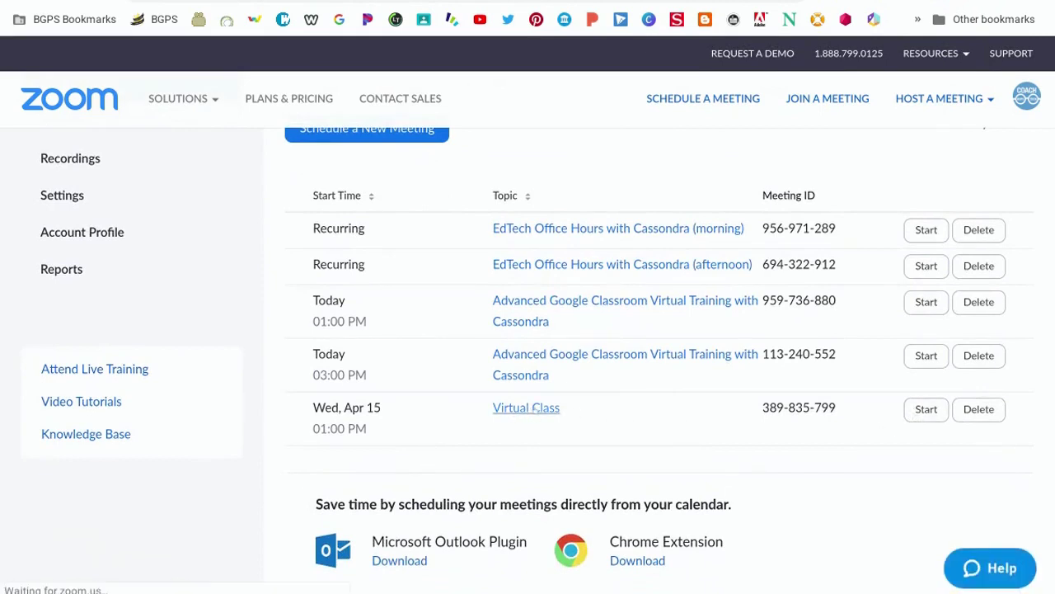
# Copy the Virtual Class meeting invitation to the clipboard again and close the invitation dialog.
pyautogui.scroll(-1, 843, 395)
pyautogui.scroll(-1, 843, 395)
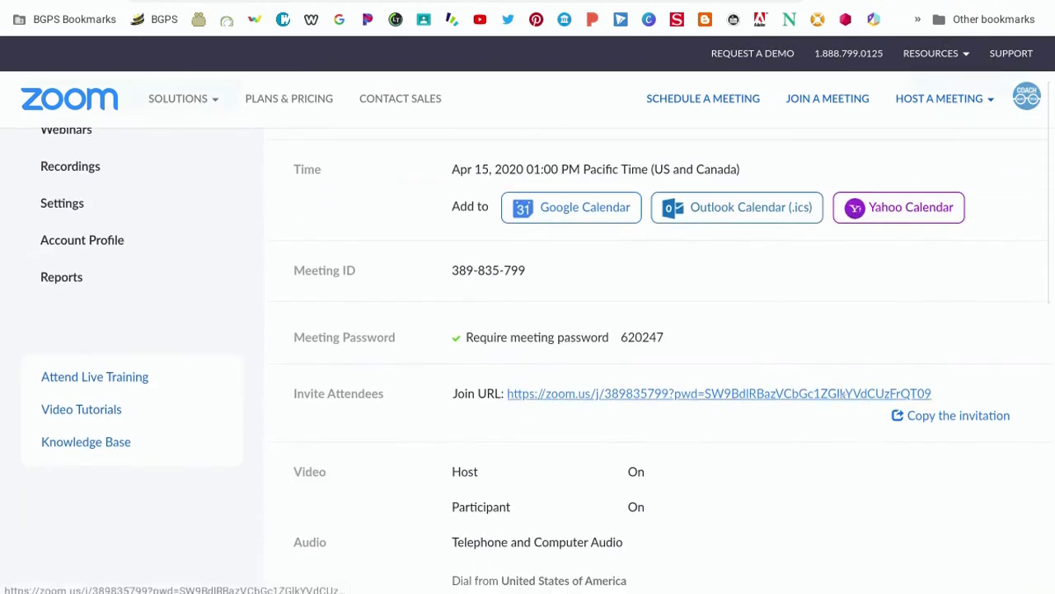
pyautogui.click(981, 419)
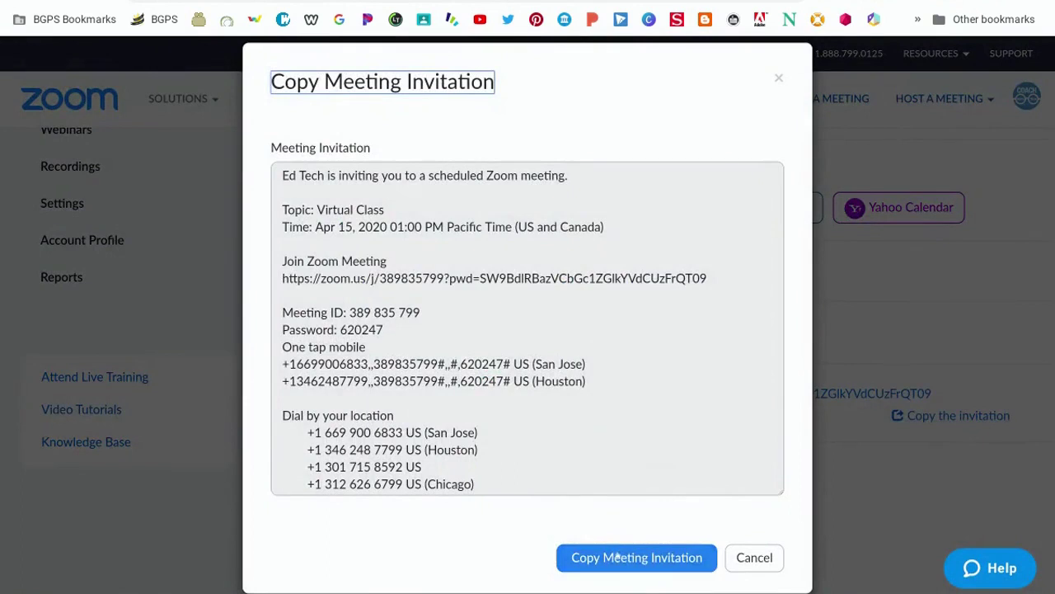
pyautogui.click(614, 558)
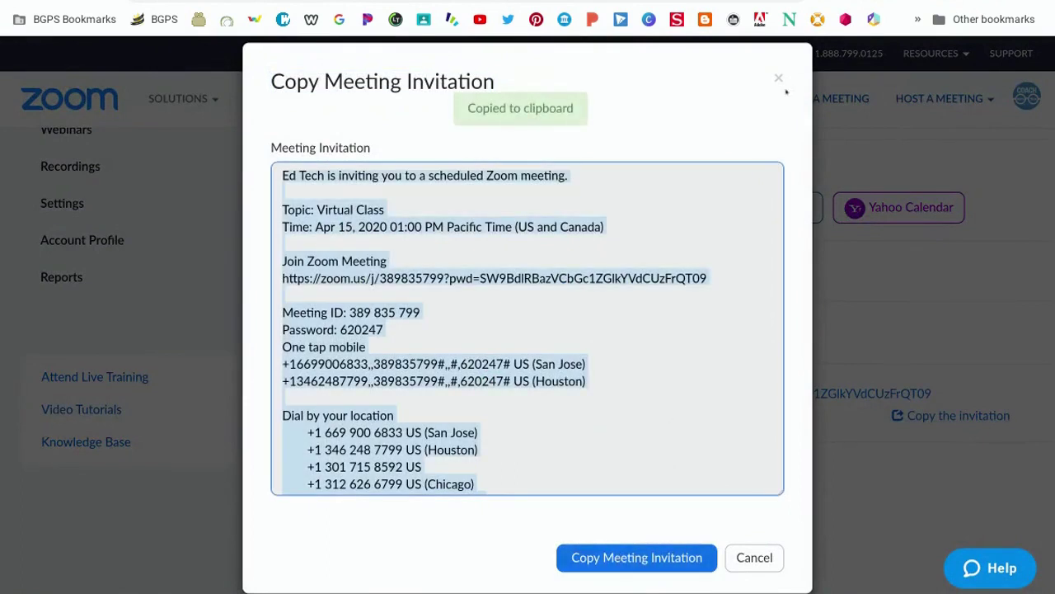
pyautogui.click(779, 79)
# Go back from the Virtual Class details to the list of scheduled meetings.
pyautogui.scroll(2, 363, 321)
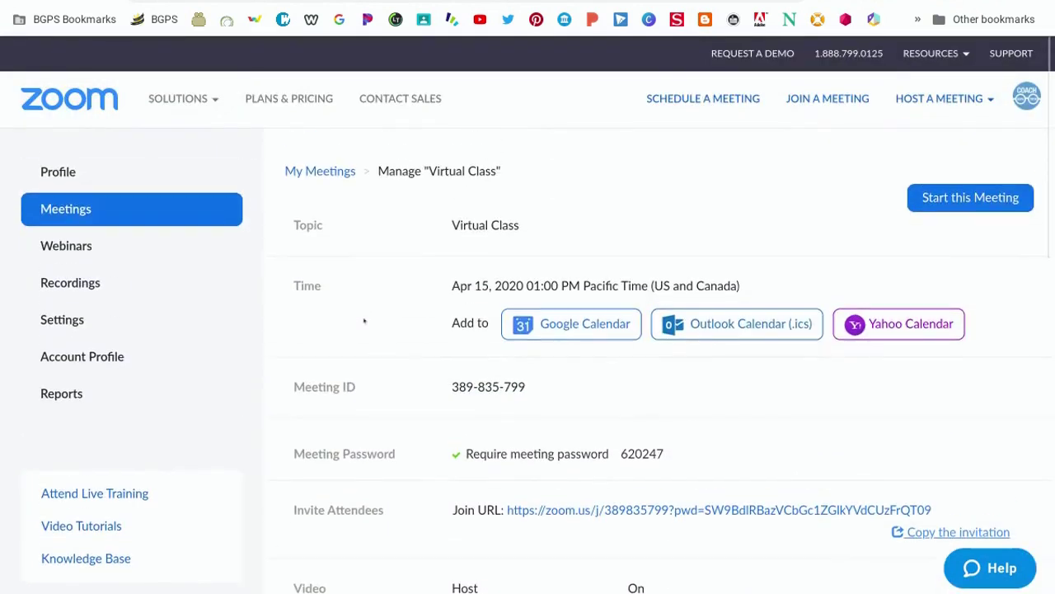
pyautogui.click(67, 211)
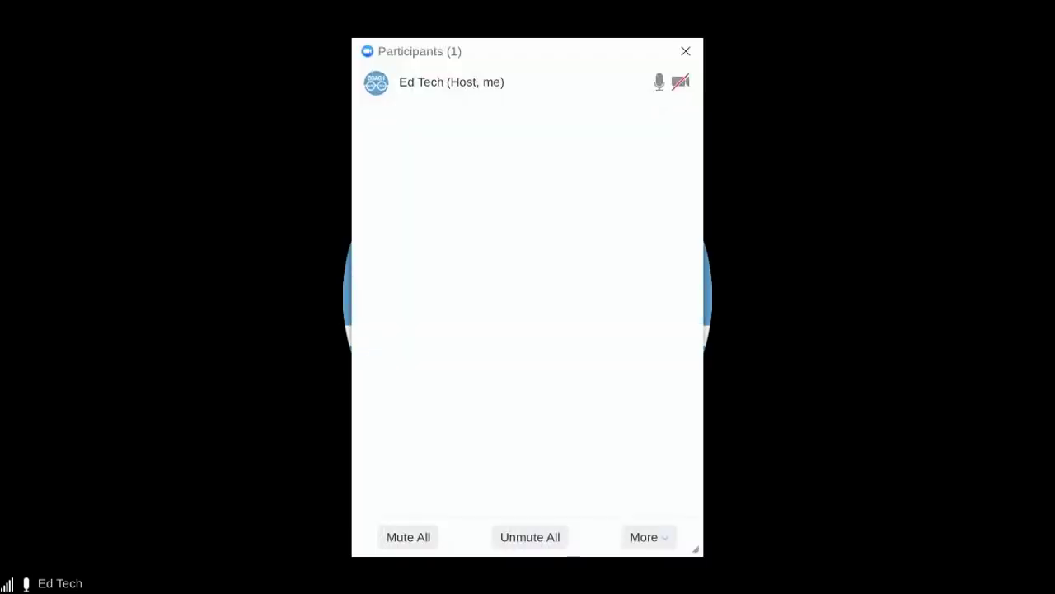
# Examine the host's additional participant controls in the running meeting, such as muting on entry, waiting room and locking, and dismiss them.
pyautogui.moveTo(411, 96)
pyautogui.moveTo(477, 82)
pyautogui.click(650, 537)
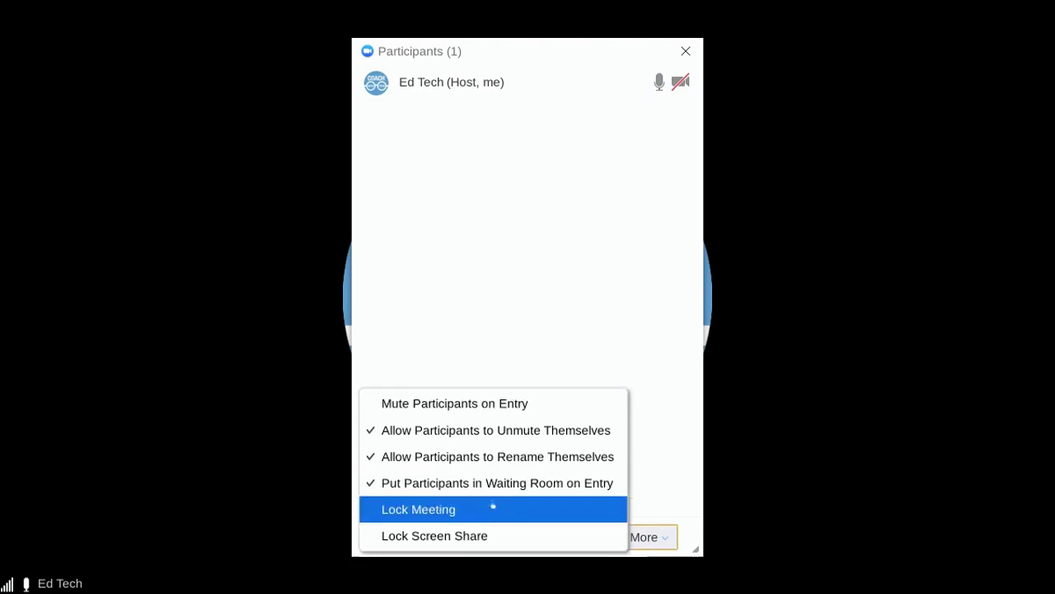
pyautogui.click(591, 333)
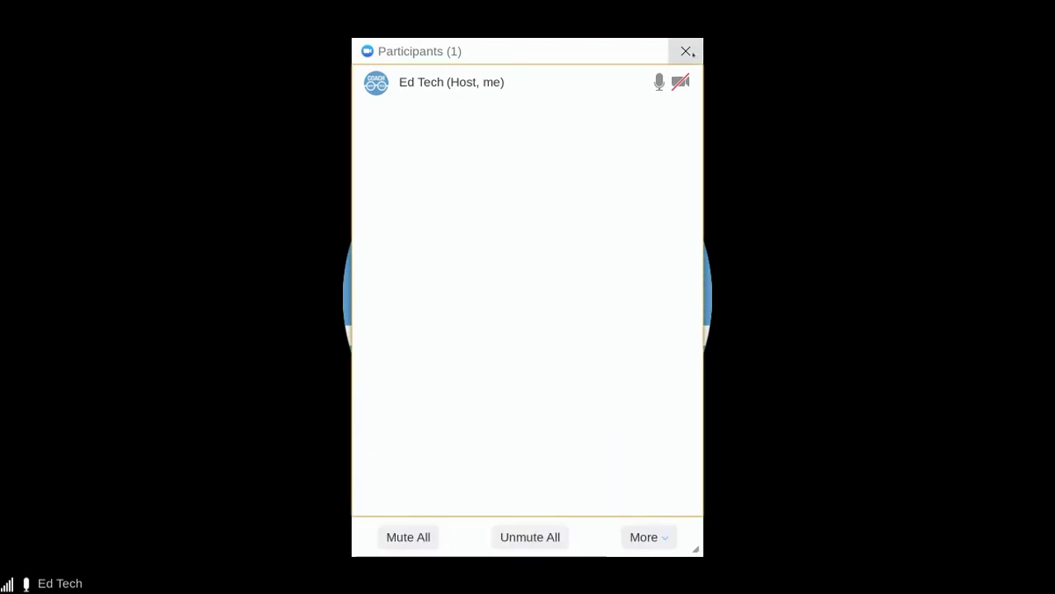